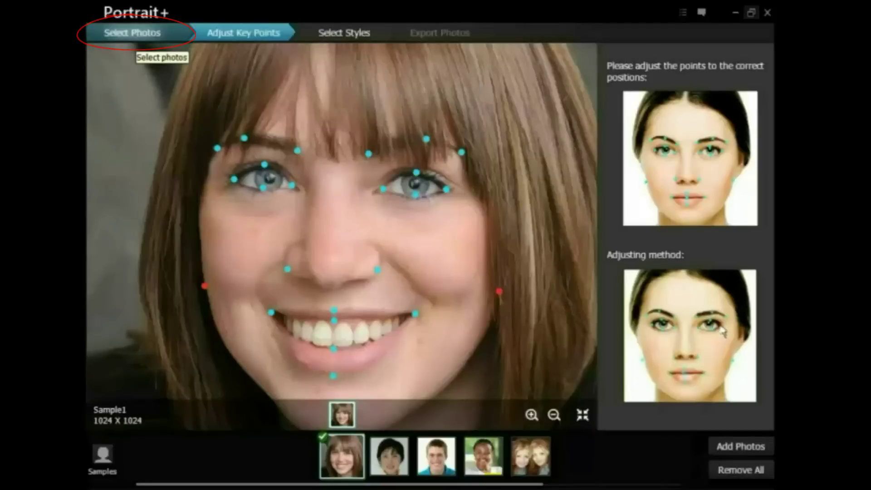
# Import the iStock_00001685 and shutterstock_851 portrait photos from the My Pictures folder.
pyautogui.click(133, 33)
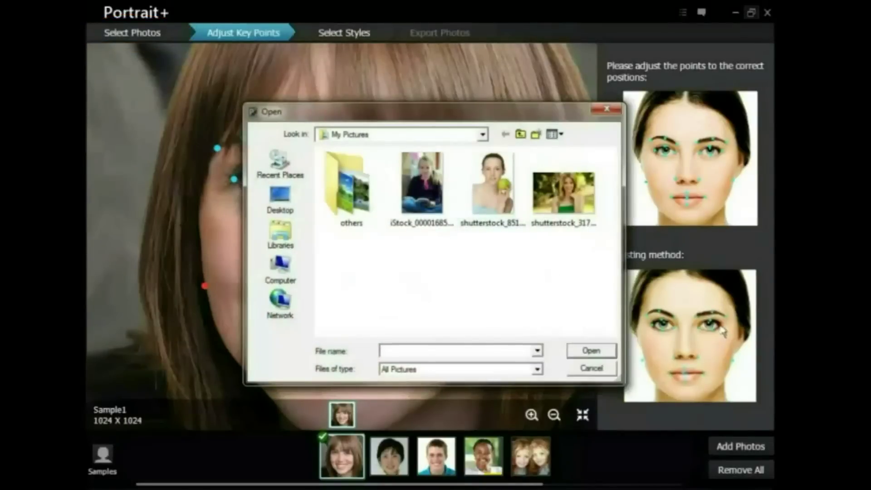
pyautogui.moveTo(532, 245)
pyautogui.mouseDown()
pyautogui.moveTo(498, 205)
pyautogui.moveTo(426, 181)
pyautogui.mouseUp()
pyautogui.click(591, 350)
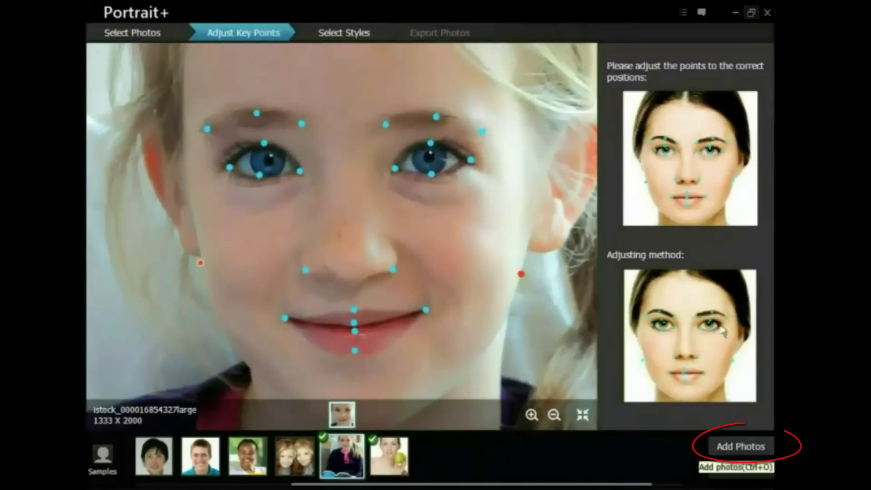
# Add the shutterstock_31784596 photo of the blonde woman from the My Pictures folder.
pyautogui.click(740, 446)
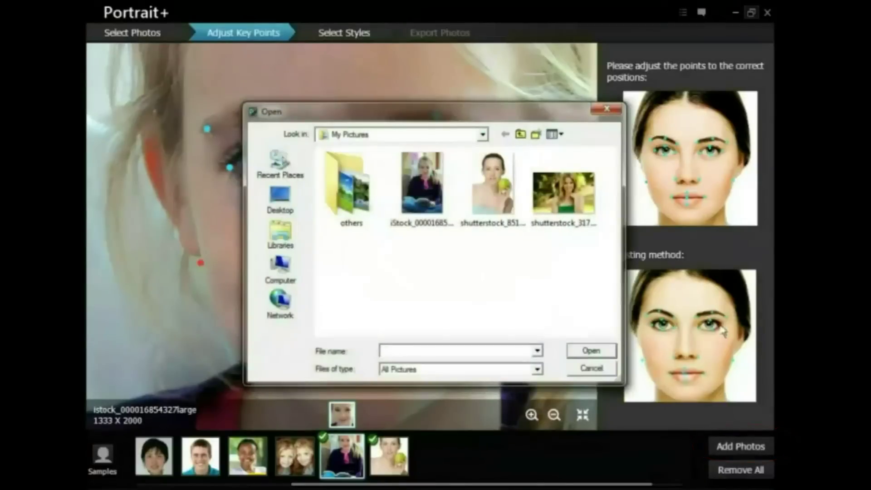
pyautogui.click(564, 193)
pyautogui.click(590, 350)
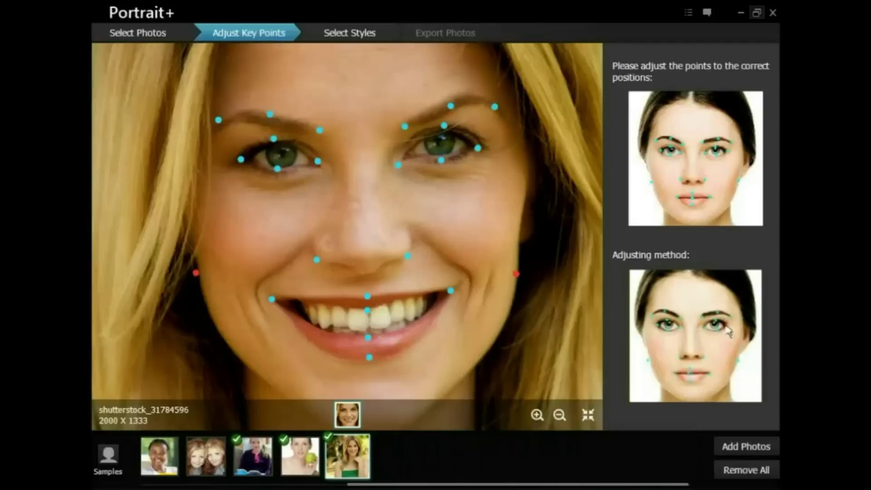
pyautogui.press('Delete')
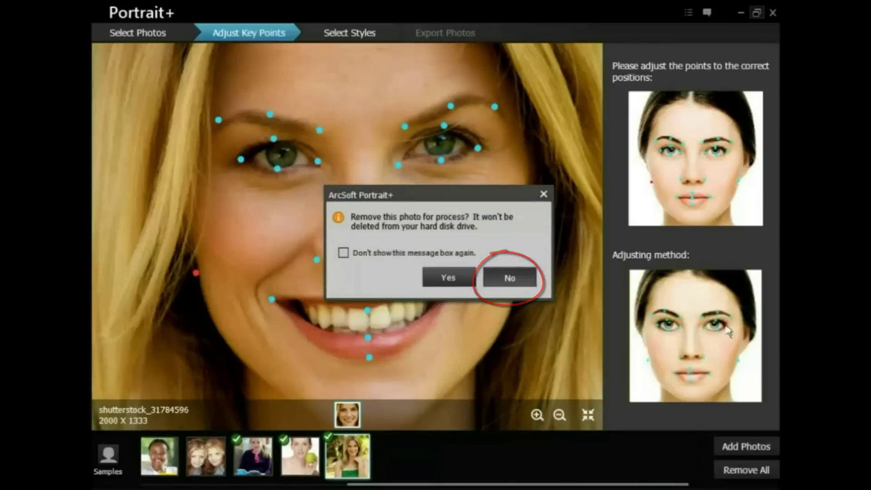
pyautogui.press('Escape')
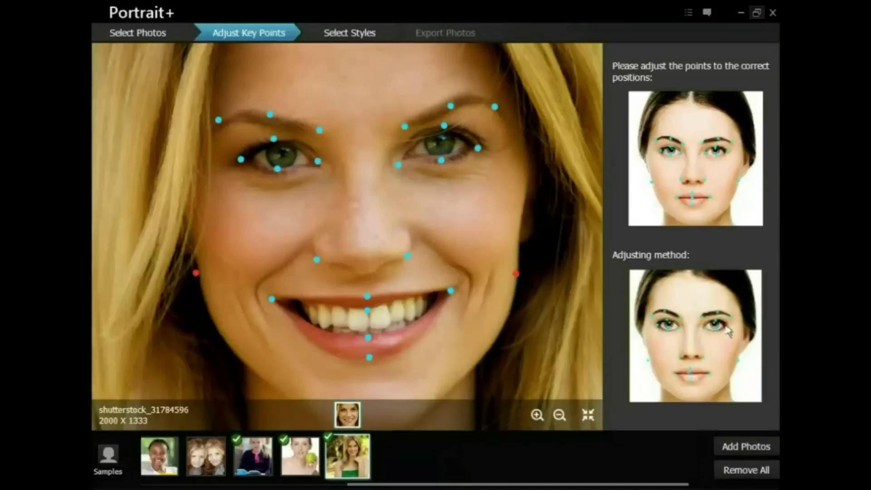
pyautogui.click(746, 470)
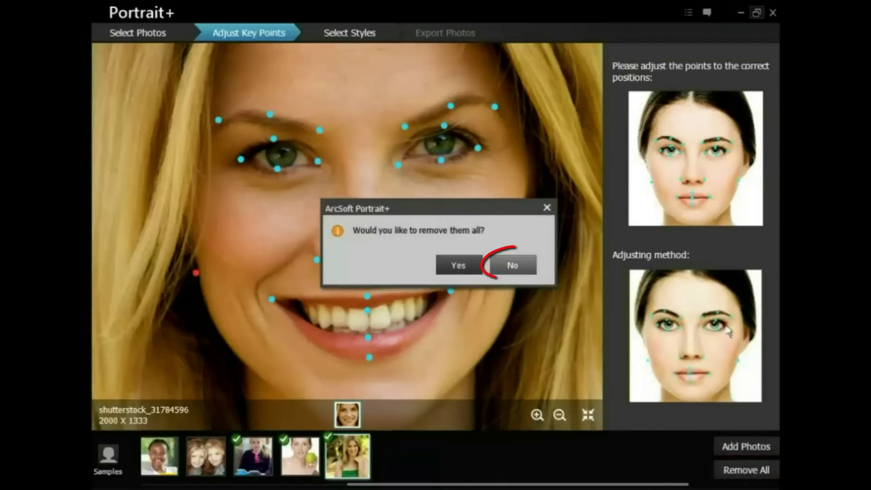
pyautogui.click(513, 265)
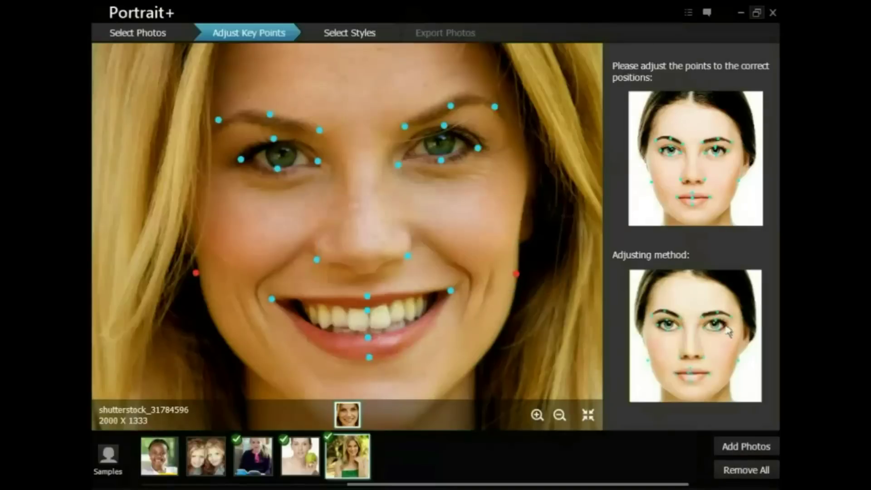
# Move the key point beside the nose onto the inner corner of the right-hand eye in the shutterstock_31784596 photo.
pyautogui.moveTo(517, 484); pyautogui.dragTo(416, 484)
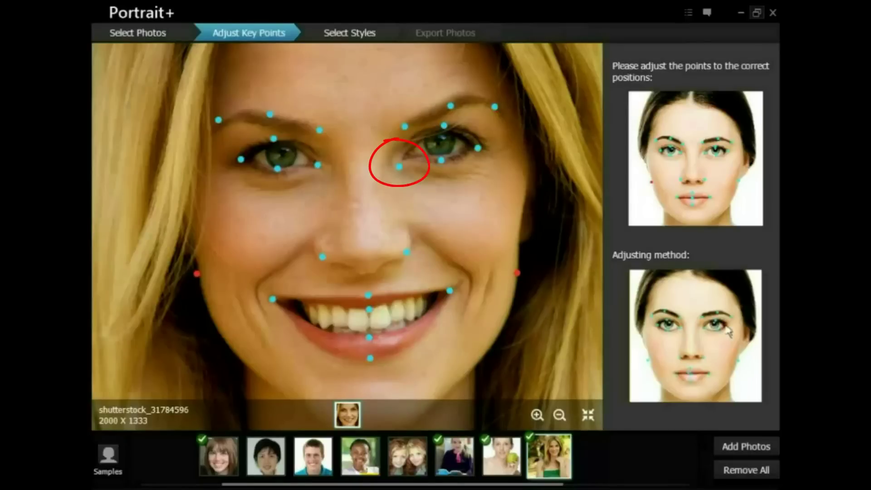
pyautogui.moveTo(398, 166); pyautogui.dragTo(404, 159)
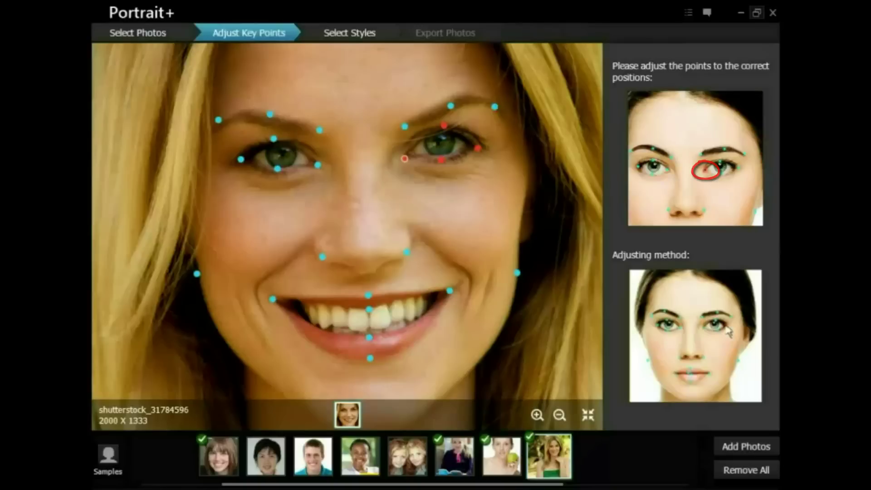
# Exclude the second girl's face in the Sample5 photo from processing.
pyautogui.click(403, 456)
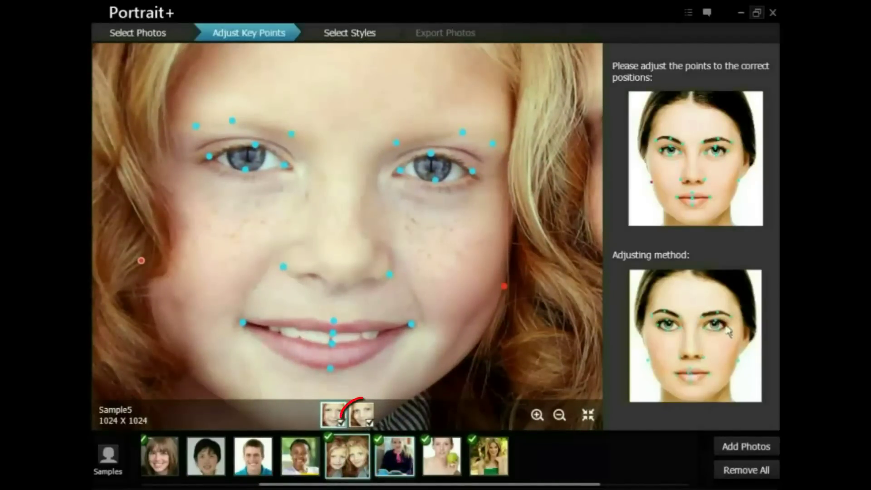
pyautogui.click(362, 414)
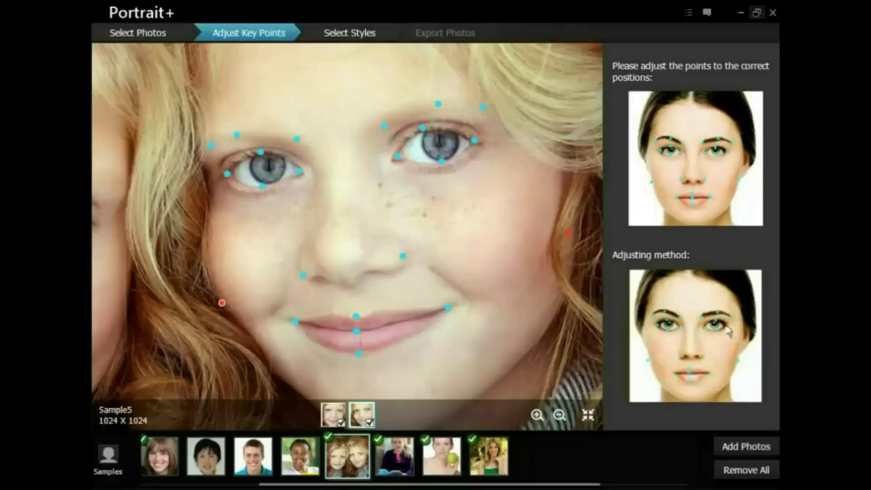
pyautogui.click(369, 423)
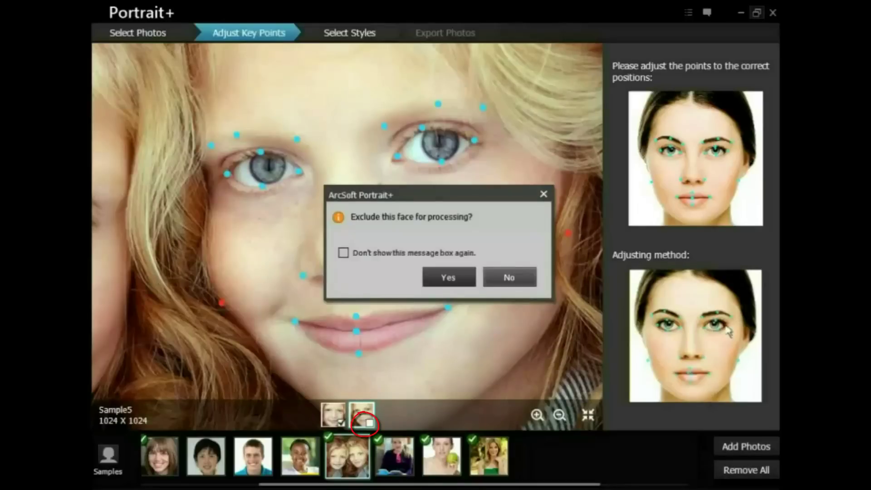
pyautogui.click(448, 277)
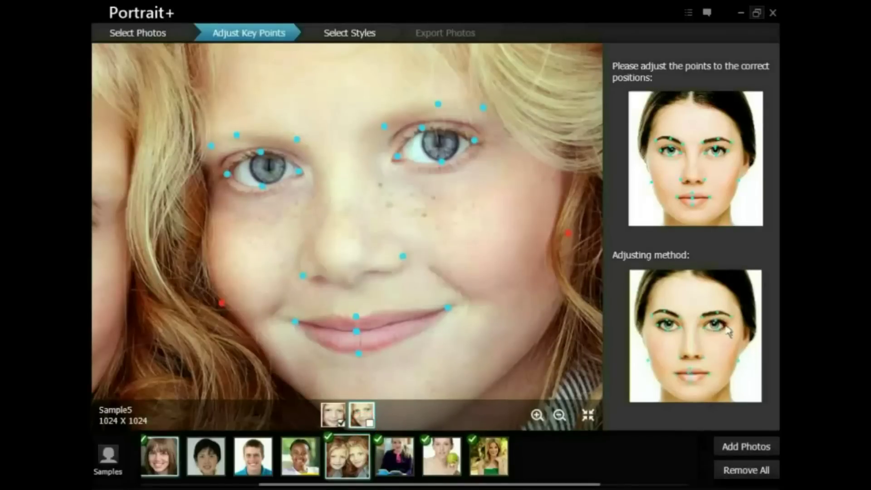
# Preview the Cleanse & Beautify, Deepen Smile and Slim Face styles and the Late Night and Nighttime makeup on Sample1.
pyautogui.click(159, 456)
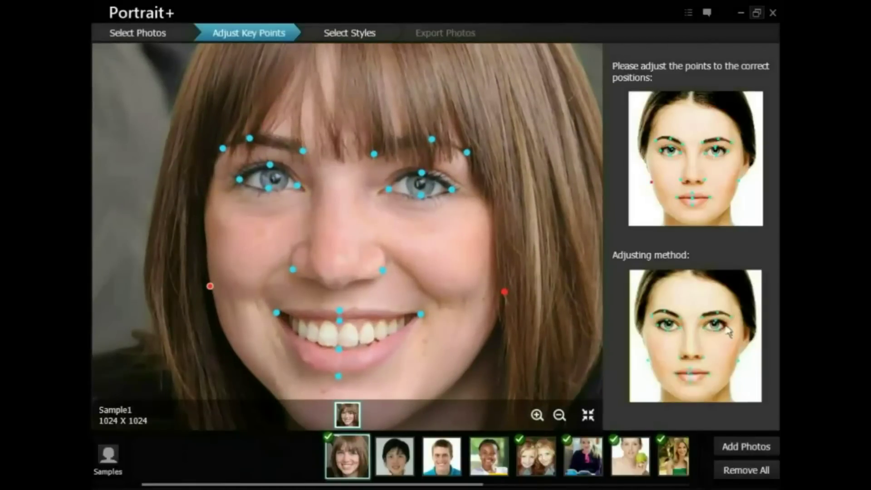
pyautogui.click(349, 33)
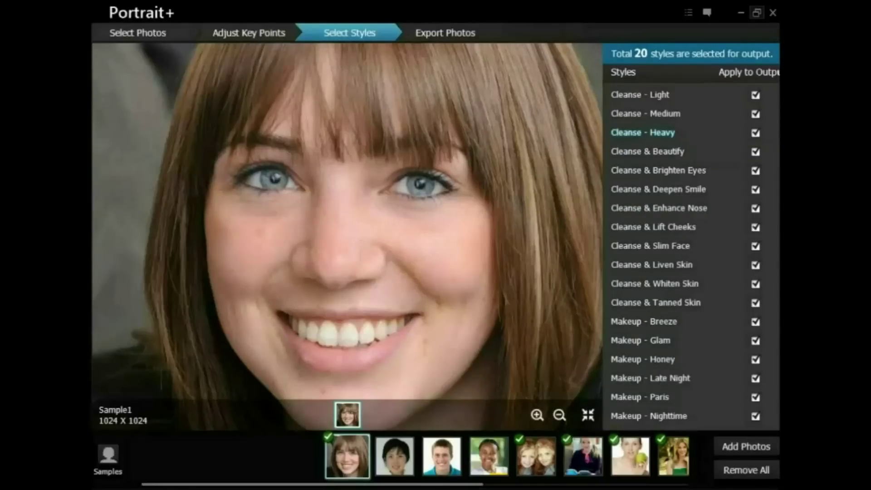
pyautogui.click(649, 153)
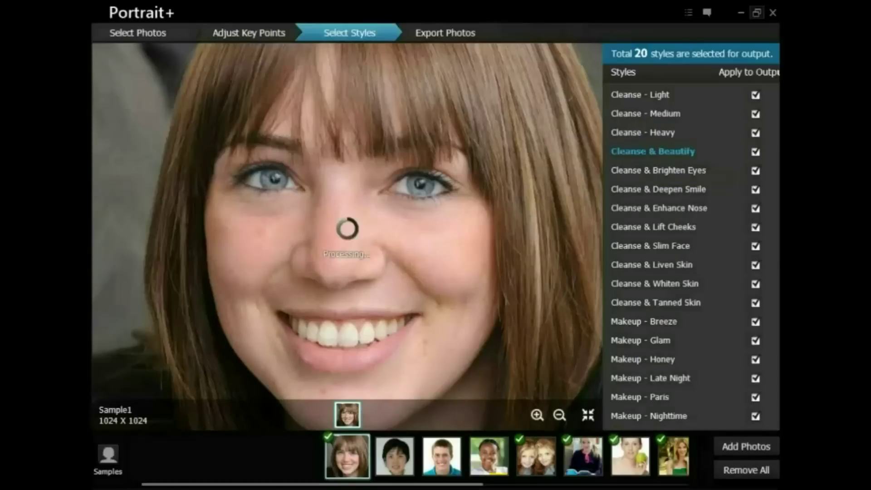
pyautogui.click(662, 190)
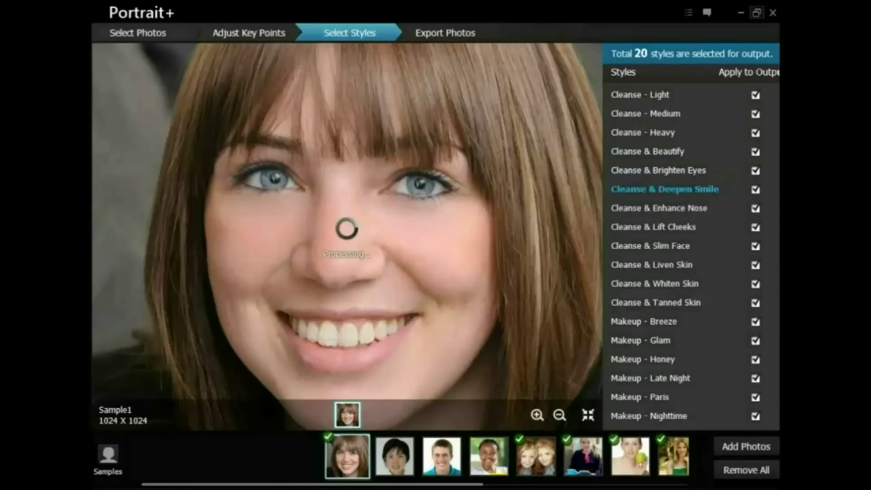
pyautogui.click(656, 246)
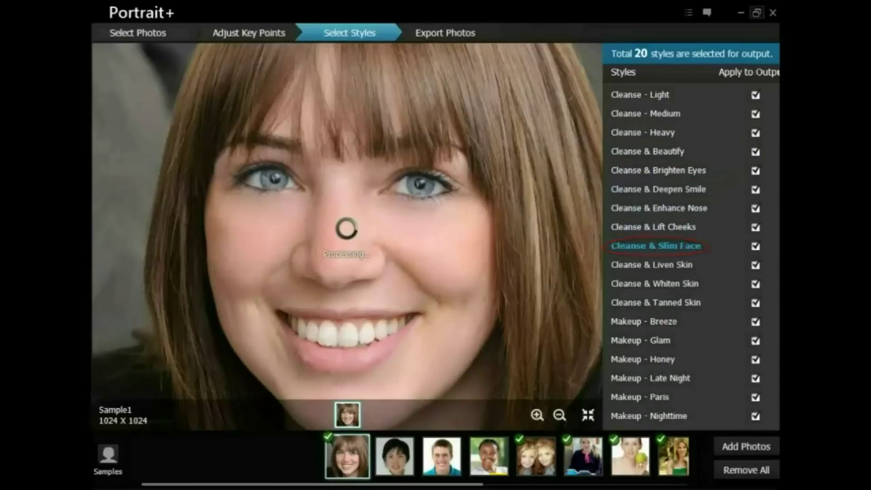
pyautogui.click(655, 378)
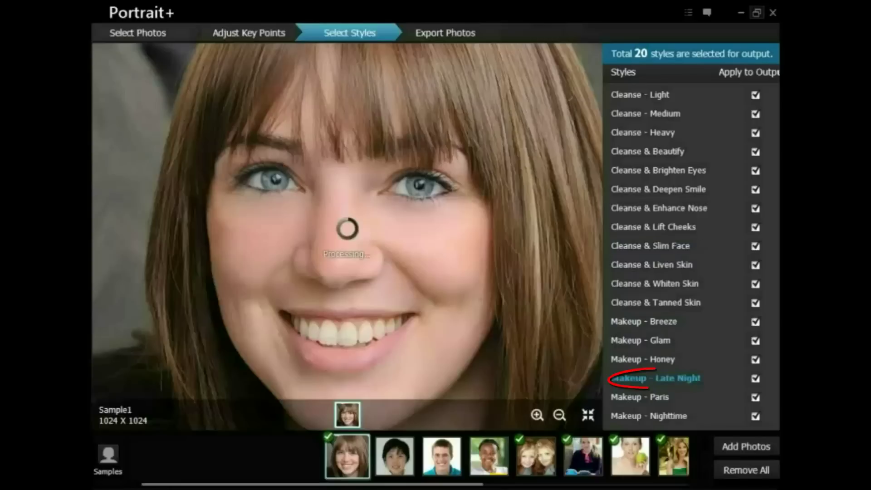
pyautogui.click(655, 415)
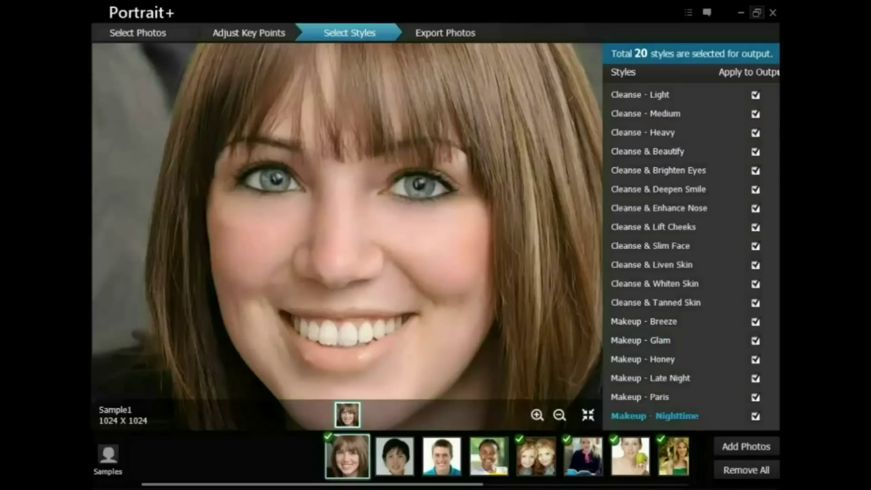
# Exclude Makeup Glam and Breeze and Cleanse Whiten Skin, Slim Face, Enhance Nose, Brighten Eyes, Heavy, Beautify and Deepen Smile from the output.
pyautogui.click(755, 340)
pyautogui.click(756, 321)
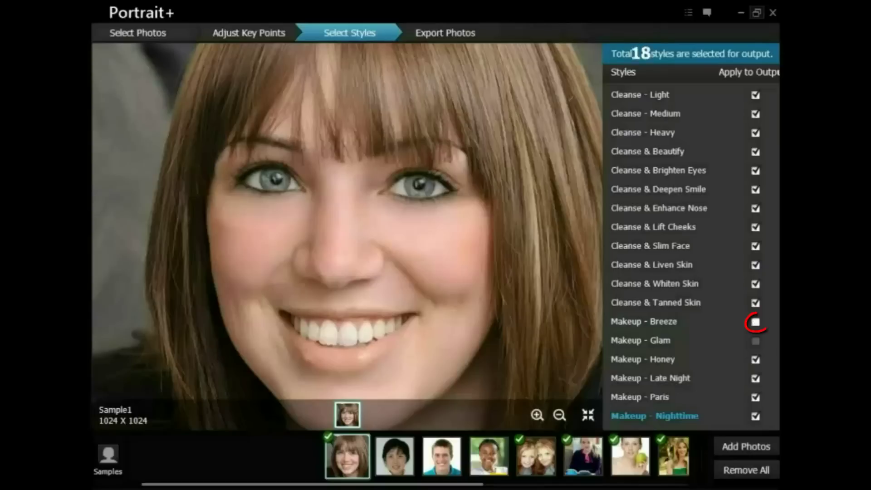
pyautogui.click(755, 284)
pyautogui.click(755, 246)
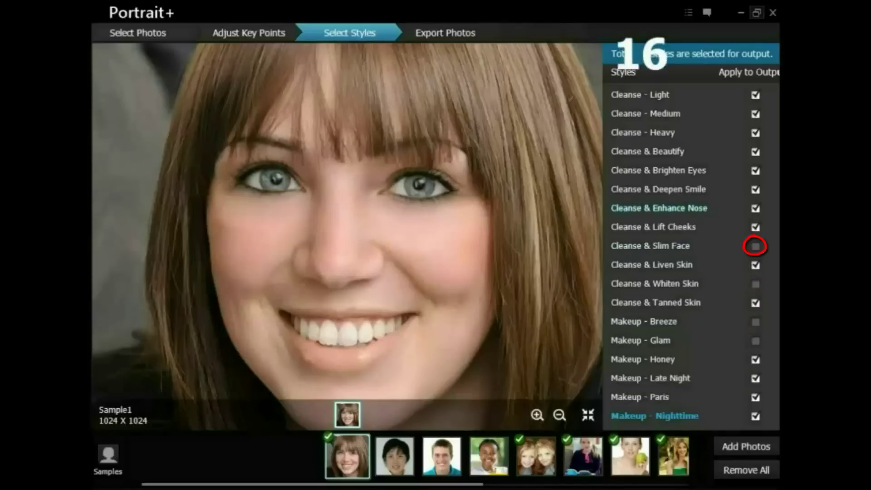
pyautogui.click(755, 209)
pyautogui.click(755, 171)
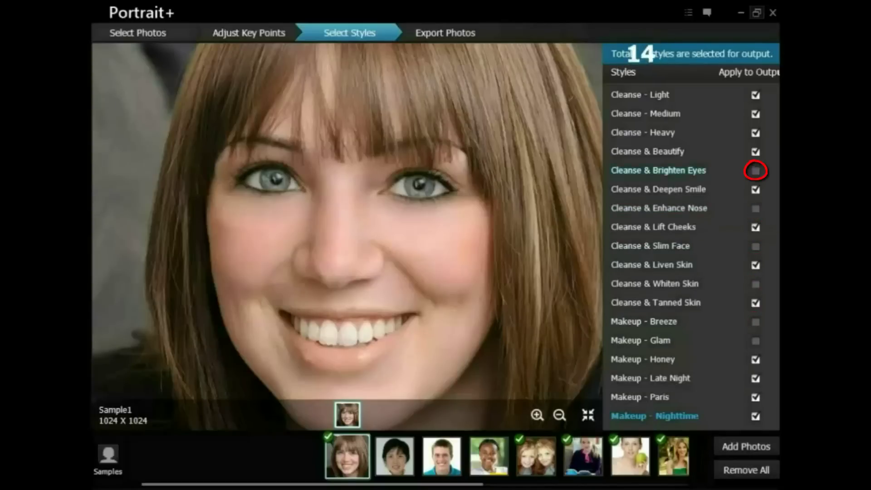
pyautogui.click(755, 133)
pyautogui.click(756, 152)
pyautogui.click(755, 189)
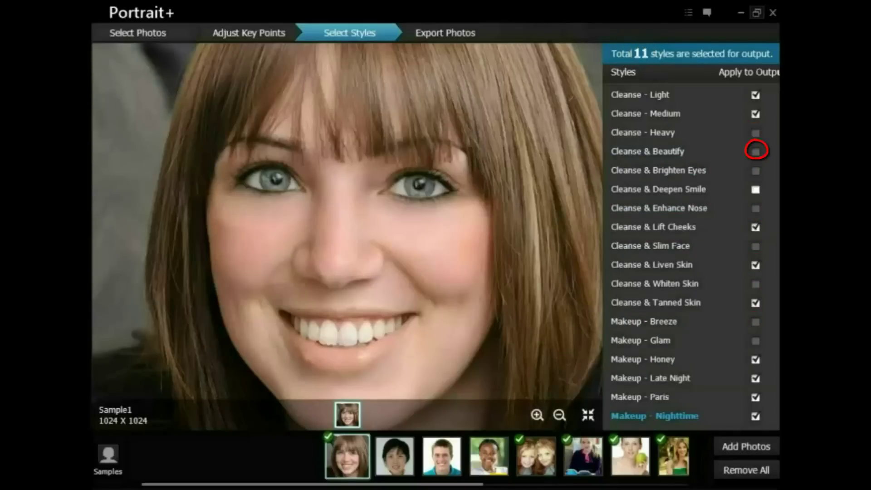
# Exclude the Makeup styles Paris, Honey, Refresh, Smoky Eyes and Nighttime from the output.
pyautogui.click(755, 398)
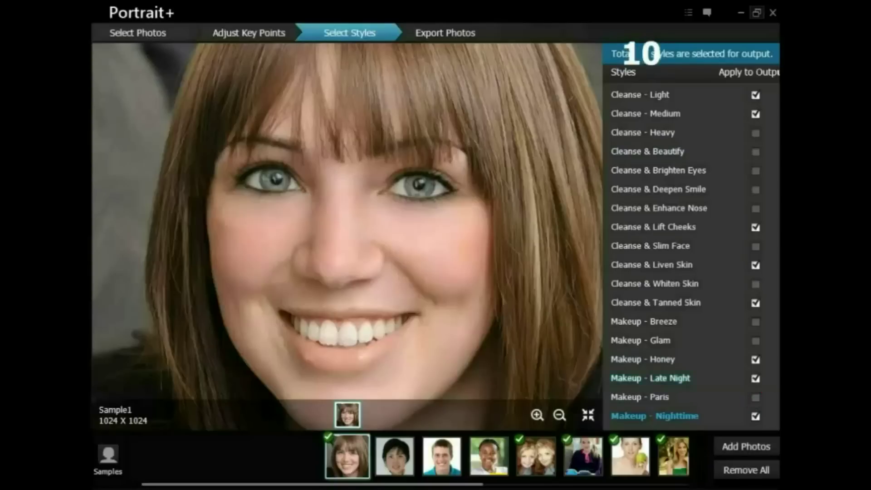
pyautogui.click(756, 360)
pyautogui.scroll(-2, 755, 363)
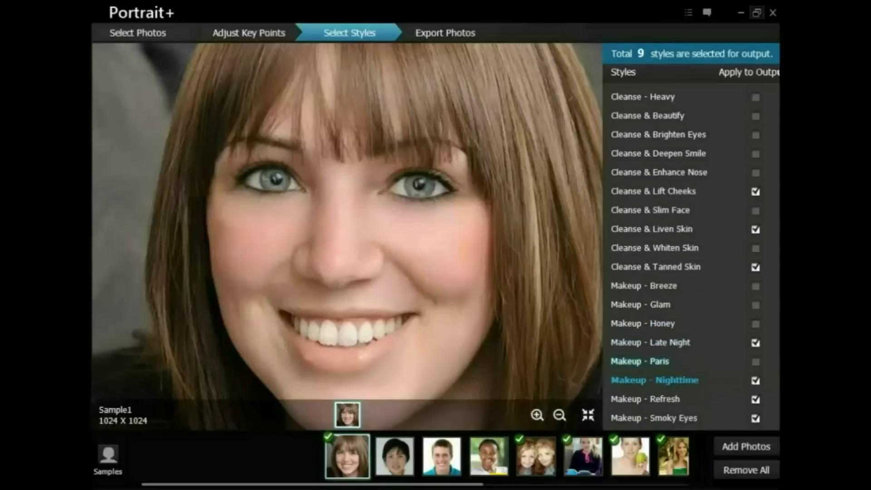
pyautogui.click(755, 400)
pyautogui.click(755, 417)
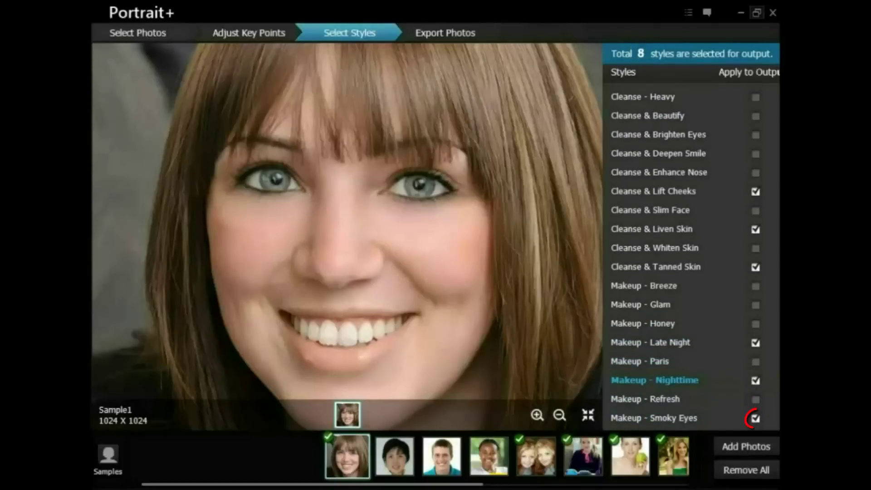
pyautogui.click(755, 380)
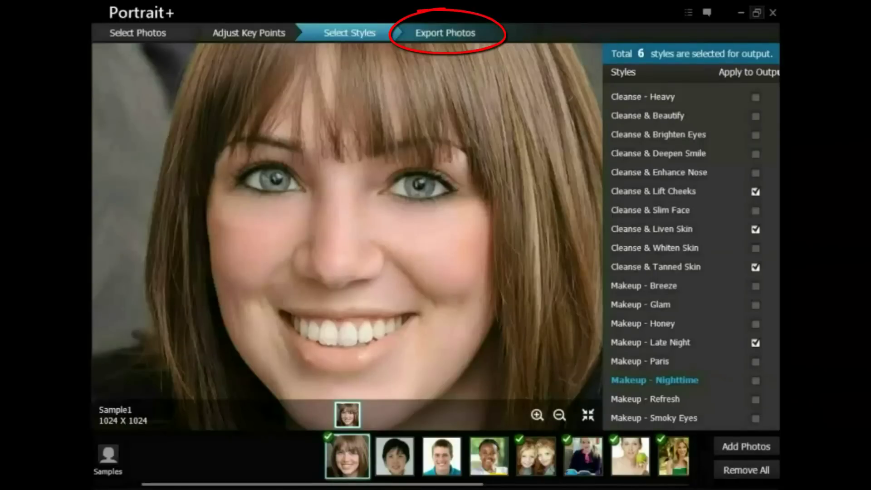
# Review the export settings, the style selection and the key points of Sample1.
pyautogui.click(461, 34)
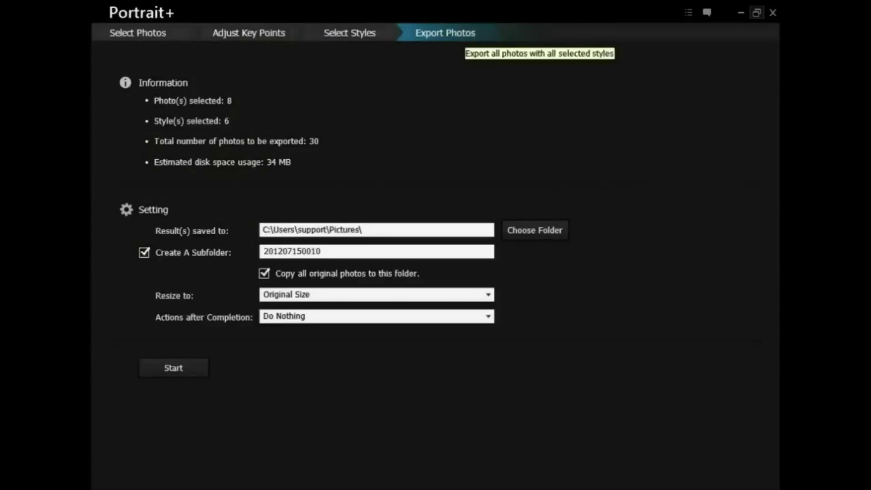
pyautogui.click(350, 33)
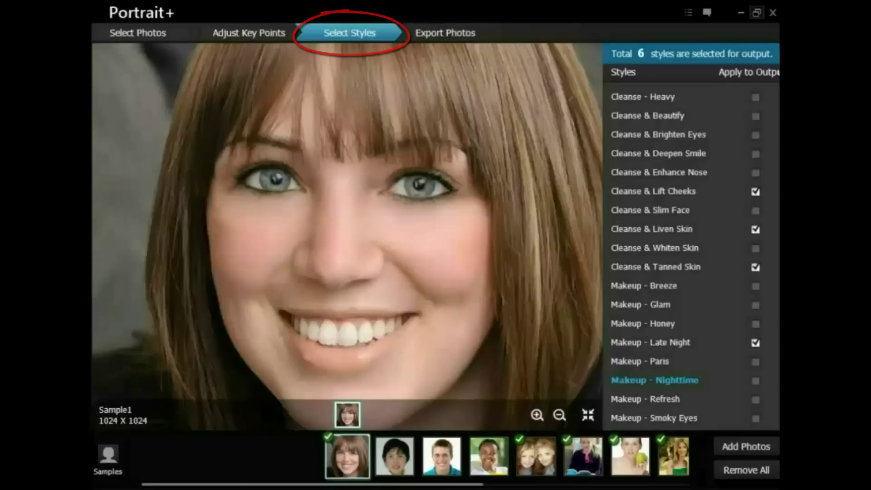
pyautogui.click(249, 33)
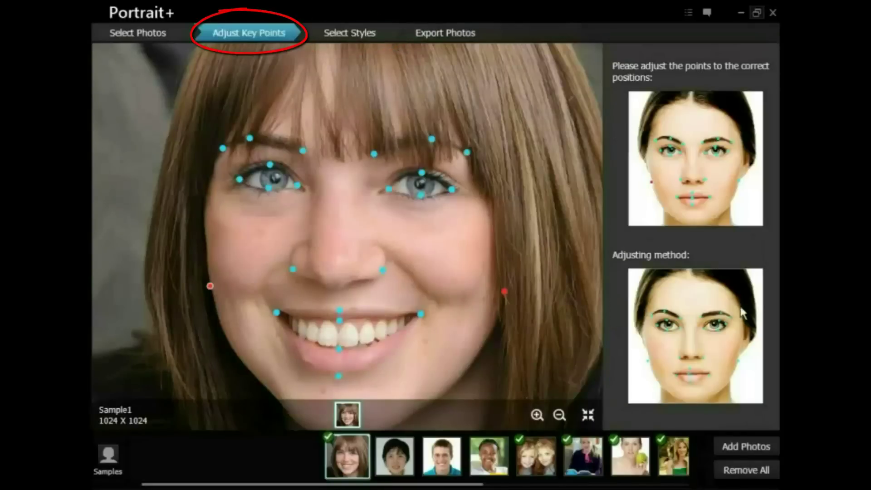
# Choose My Pictures as the destination folder for the exported photos.
pyautogui.click(445, 33)
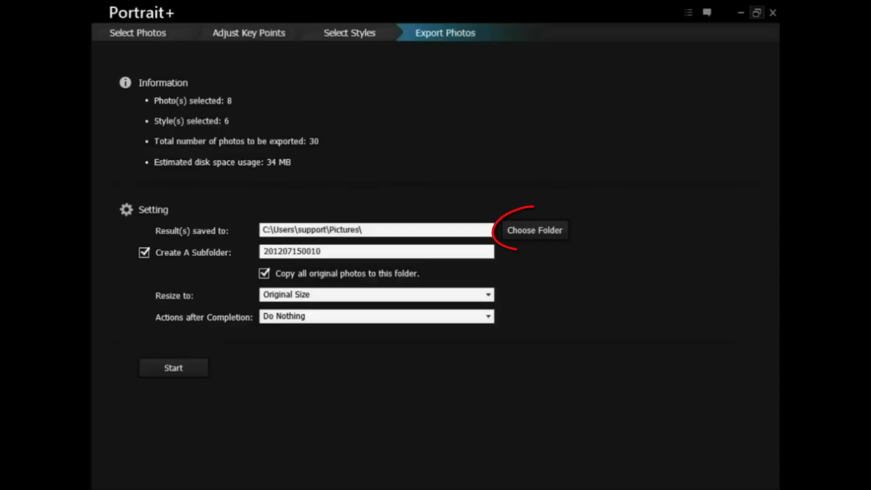
pyautogui.click(535, 230)
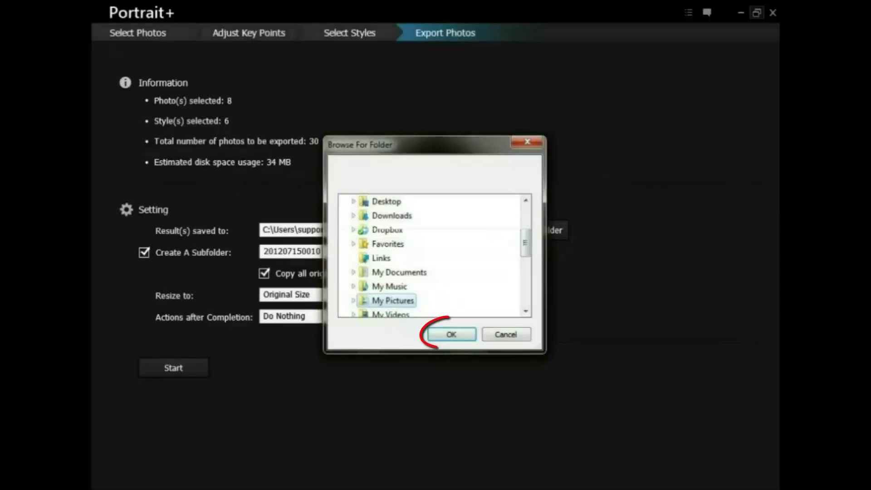
pyautogui.click(451, 334)
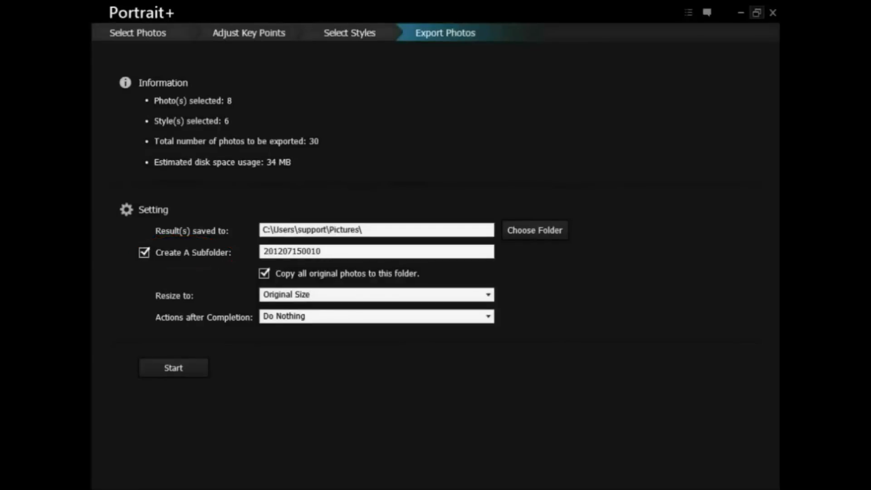
# Set the exported photos to Original Size and review the subfolder name and the available actions after completion.
pyautogui.moveTo(320, 251); pyautogui.dragTo(262, 251)
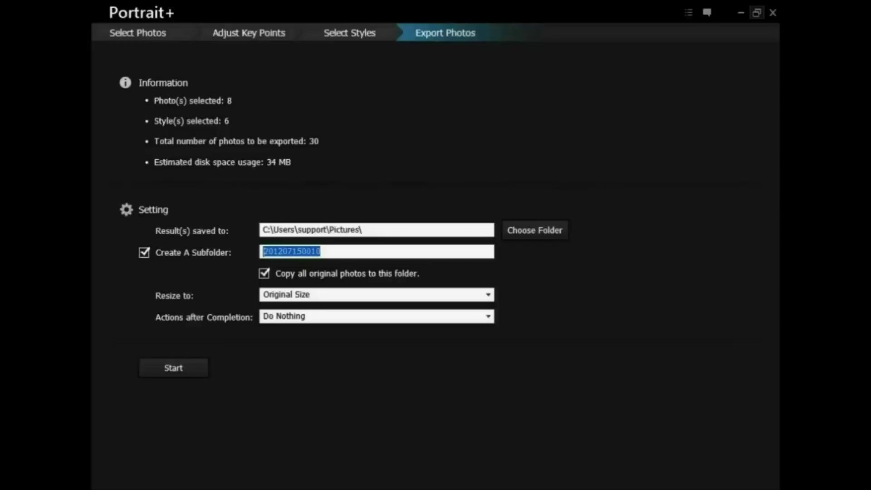
pyautogui.click(321, 252)
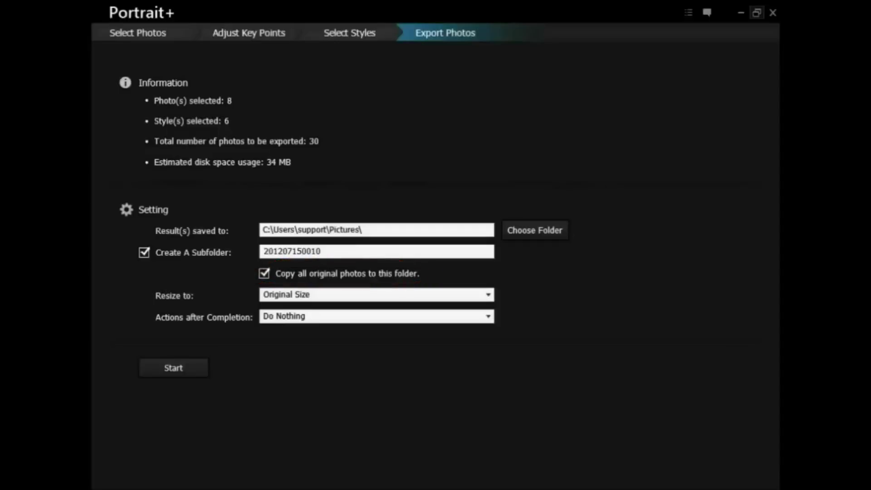
pyautogui.click(488, 294)
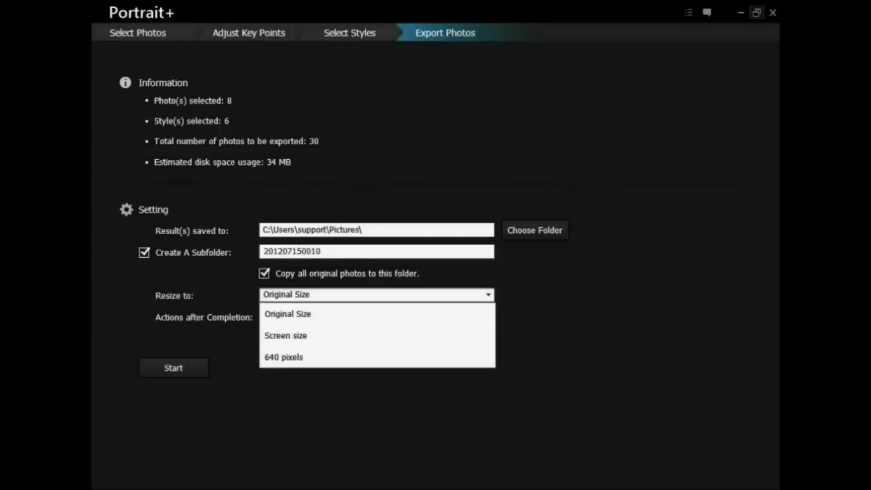
pyautogui.click(471, 314)
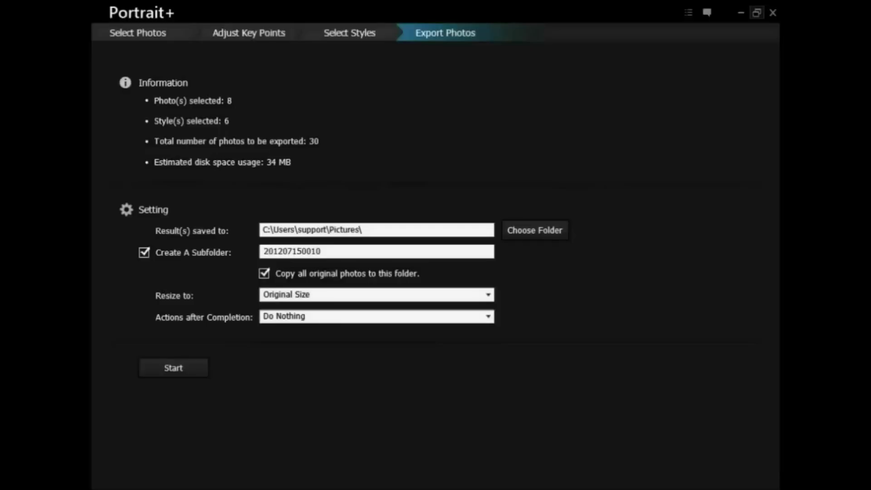
pyautogui.click(376, 316)
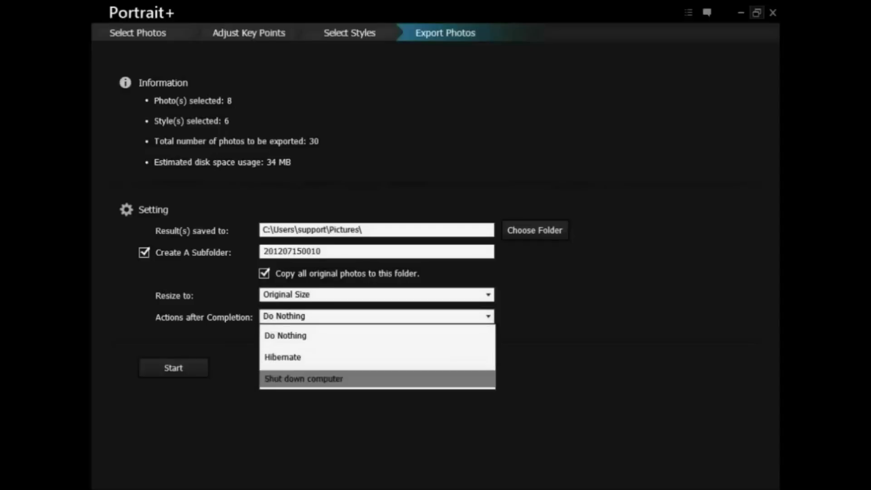
pyautogui.press('Escape')
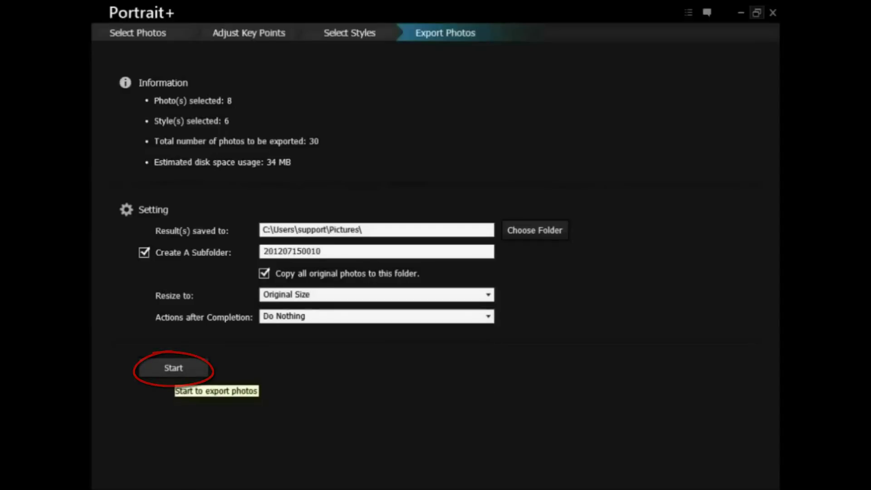
# Start the batch export and agree to continue without the unchecked photos.
pyautogui.click(174, 370)
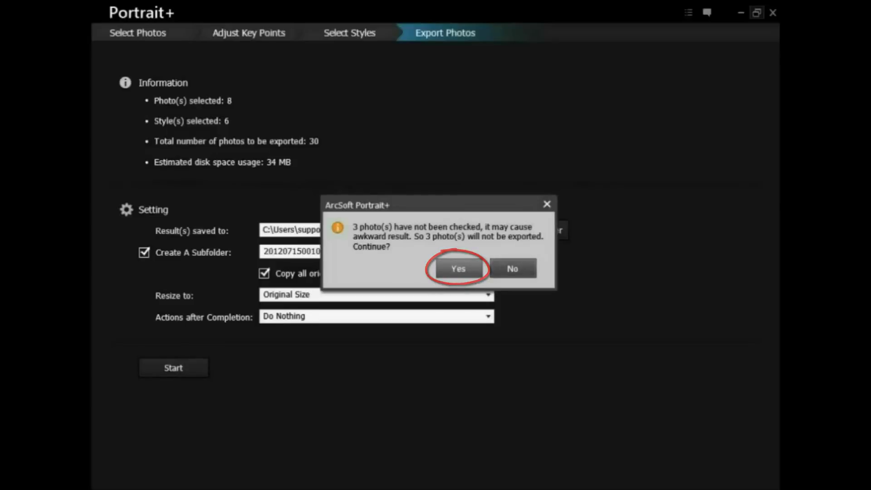
pyautogui.click(459, 269)
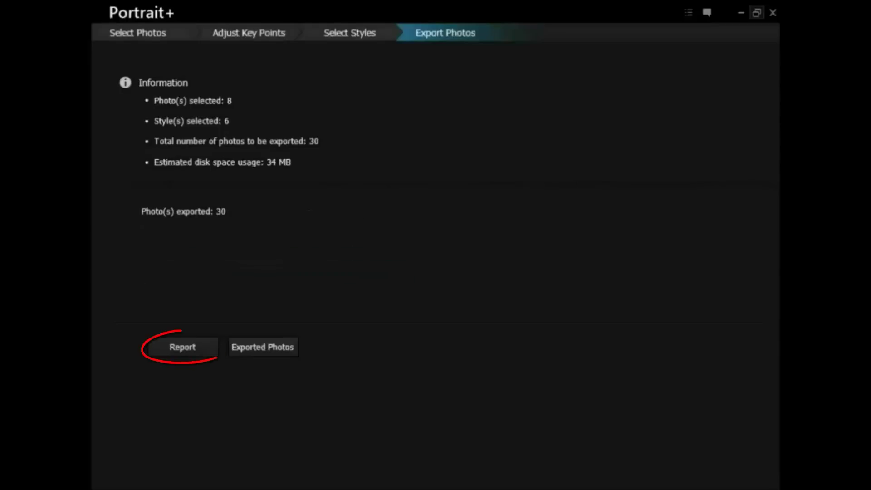
# View the export report and check its text file, Report_20120715001226.txt, in the exported photos folder.
pyautogui.click(183, 346)
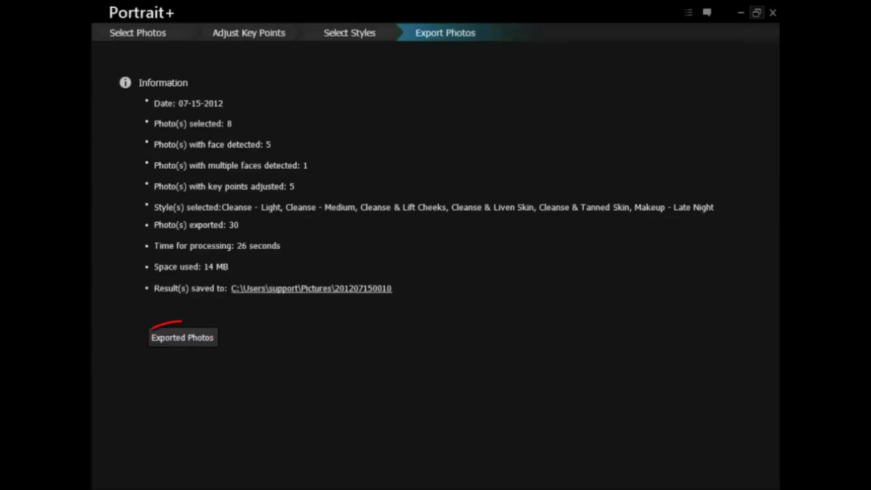
pyautogui.click(182, 337)
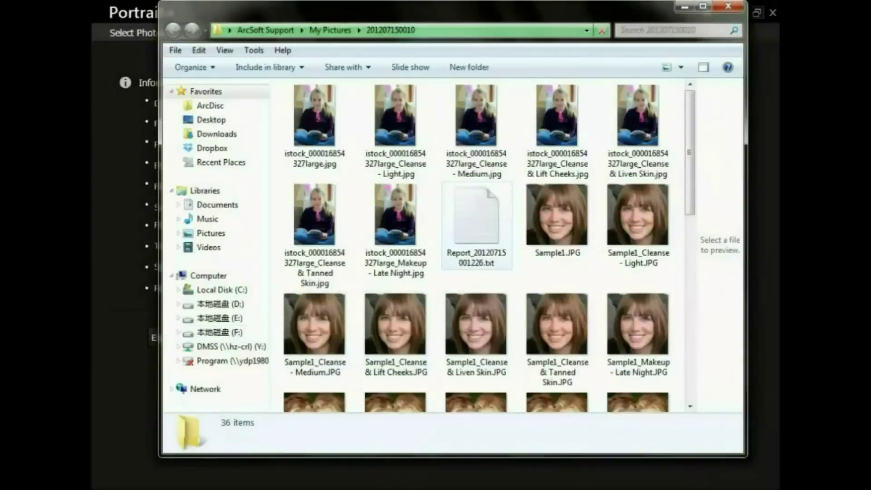
pyautogui.doubleClick(476, 222)
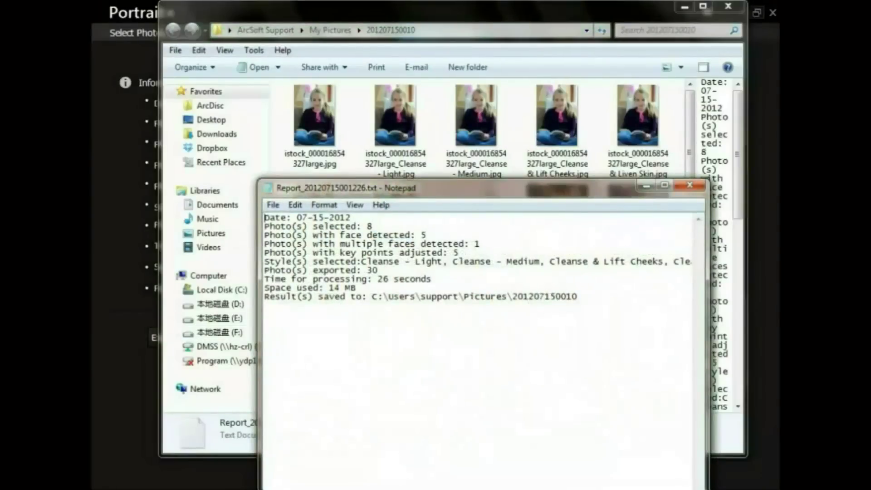
pyautogui.click(689, 185)
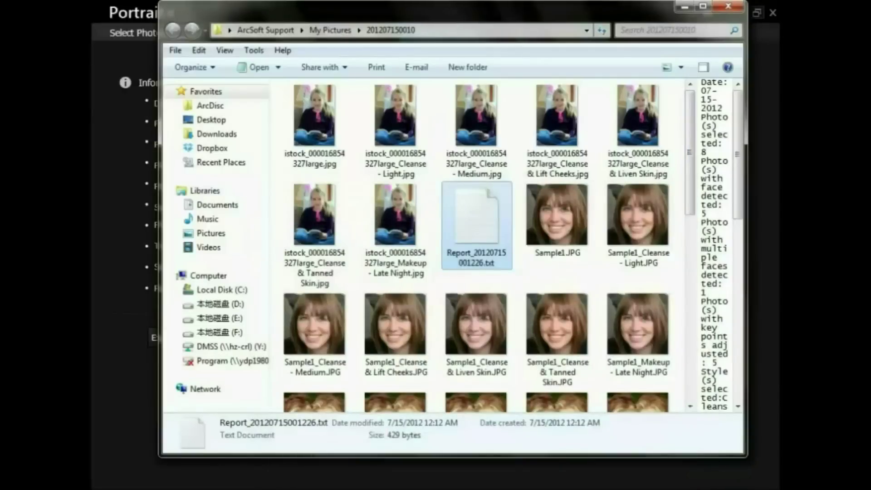
# Compare Sample1.JPG with Sample1_Makeup - Late Night.JPG at full view and close the exported photos folder.
pyautogui.doubleClick(557, 220)
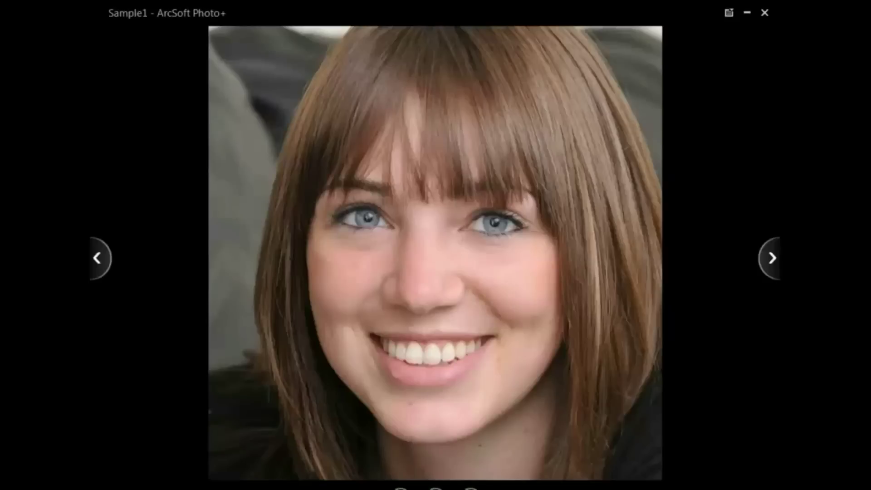
pyautogui.click(764, 13)
pyautogui.doubleClick(637, 323)
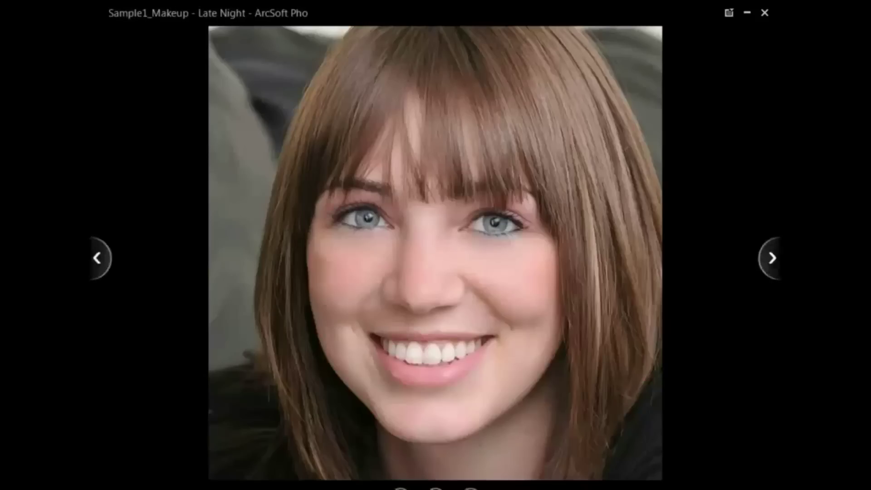
pyautogui.click(764, 12)
pyautogui.click(728, 6)
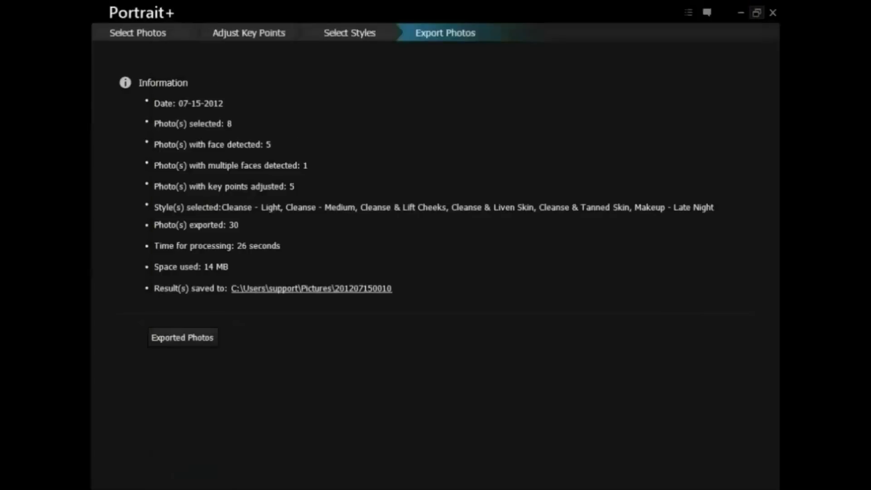